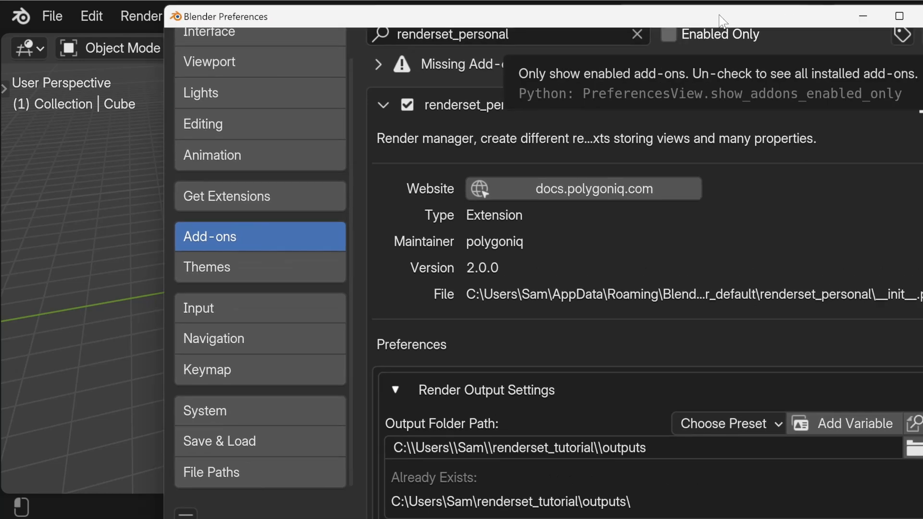
- Add a post render action to the renderset preferences with the action type Copy output file
scroll(483, 161, "down", 8)
scroll(474, 176, "down", 8)
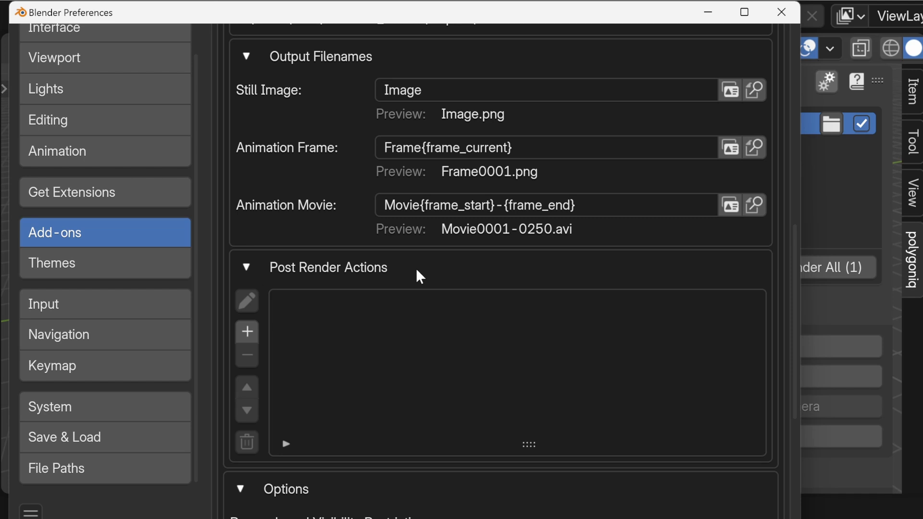
left_click(248, 332)
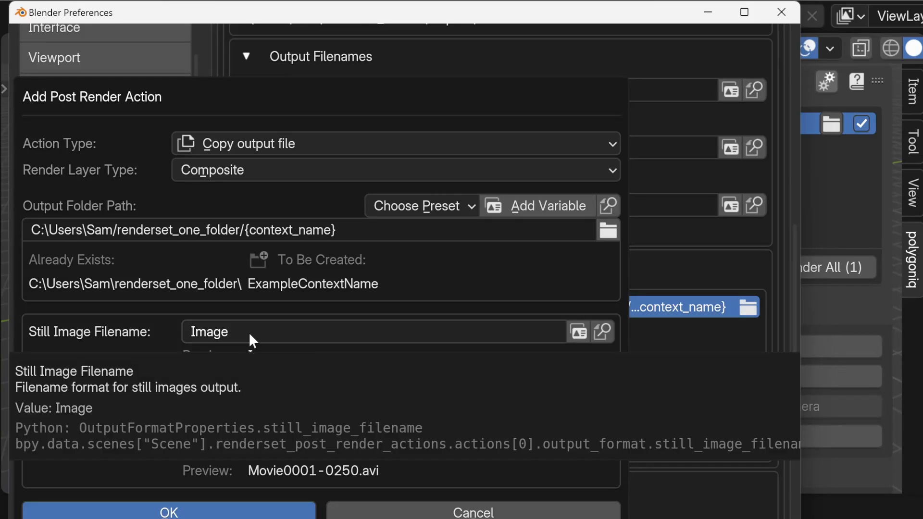
left_click_drag(305, 77, 345, 50)
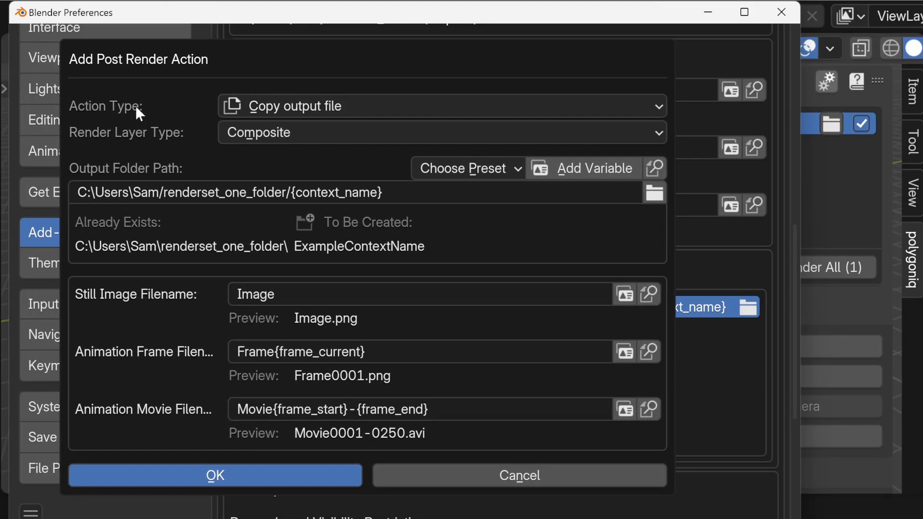
left_click(245, 104)
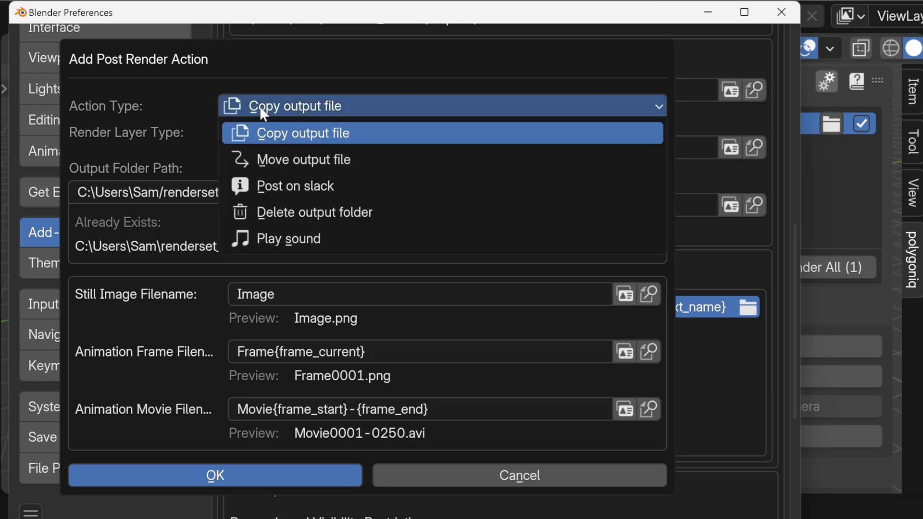
left_click(357, 133)
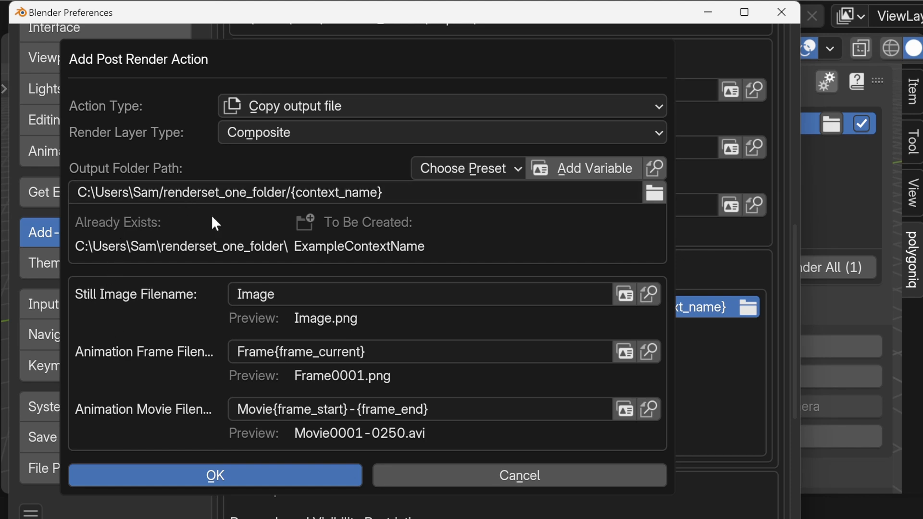
- Set the copy action's output folder path to renderset_tutorial\\outputs\\copies inside the user's home folder
left_click(403, 199)
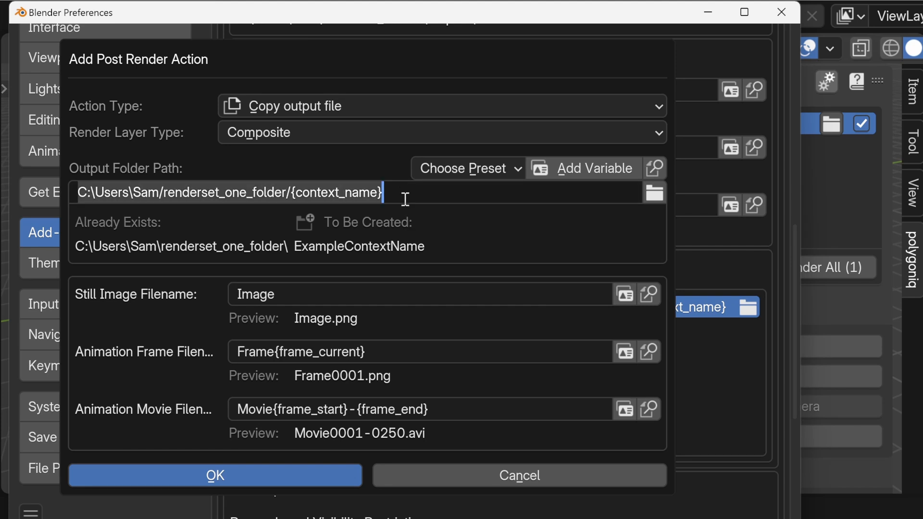
key("ctrl+v")
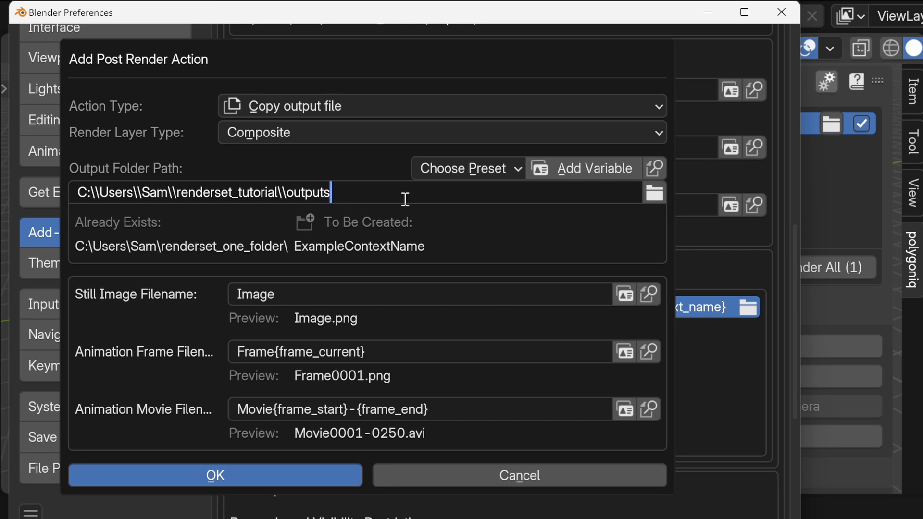
type("\\\\copies")
key("Return")
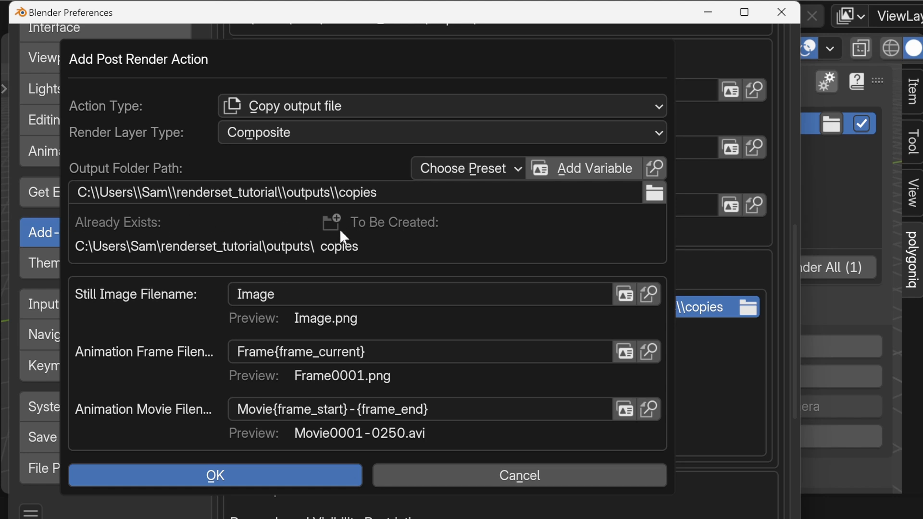
- Set the copy action's still image filename to Image_copy and confirm the new action
left_click(287, 292)
key("End")
type("_copy")
key("Return")
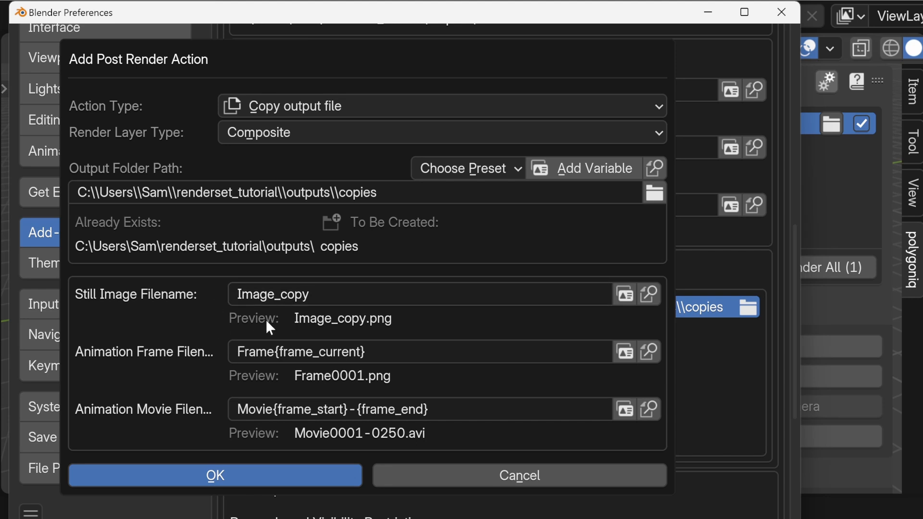
left_click(190, 468)
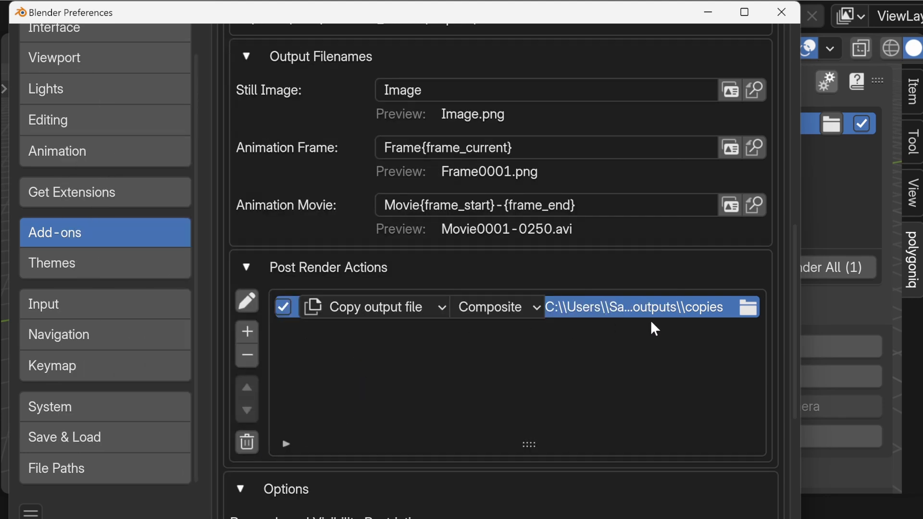
- Close the preferences, render the current context and open the copies folder inside its output folder
scroll(651, 322, "up", 5)
scroll(649, 323, "up", 2)
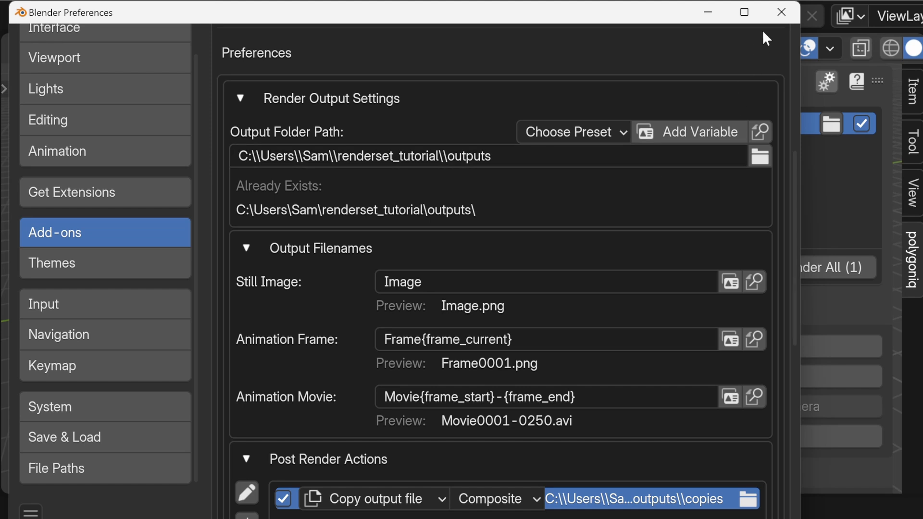
left_click(770, 15)
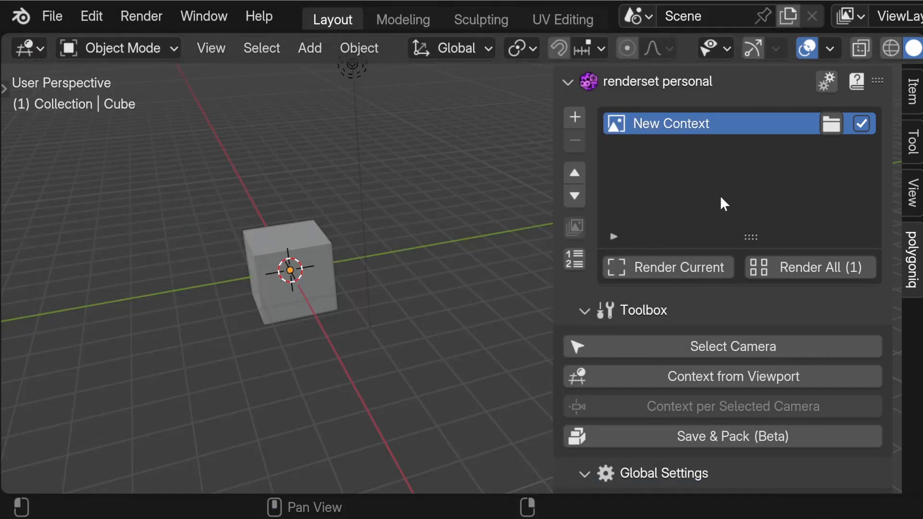
left_click(691, 269)
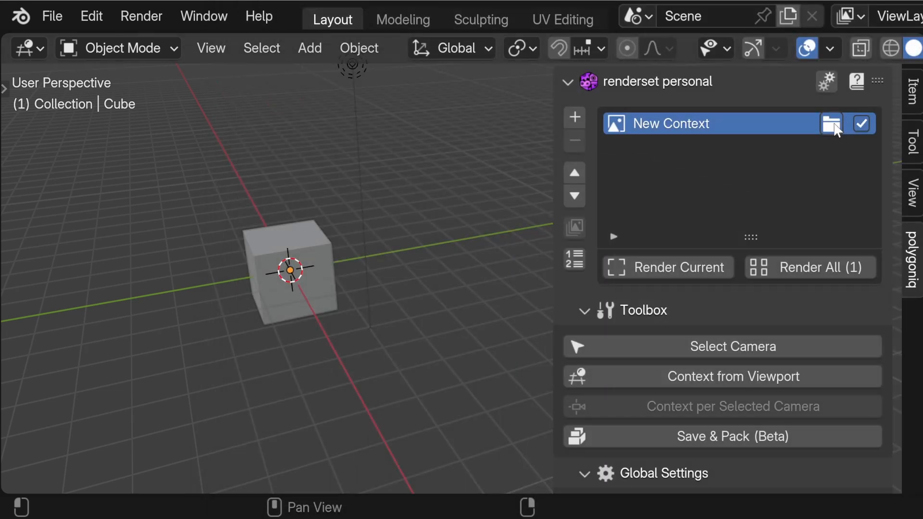
left_click(826, 124)
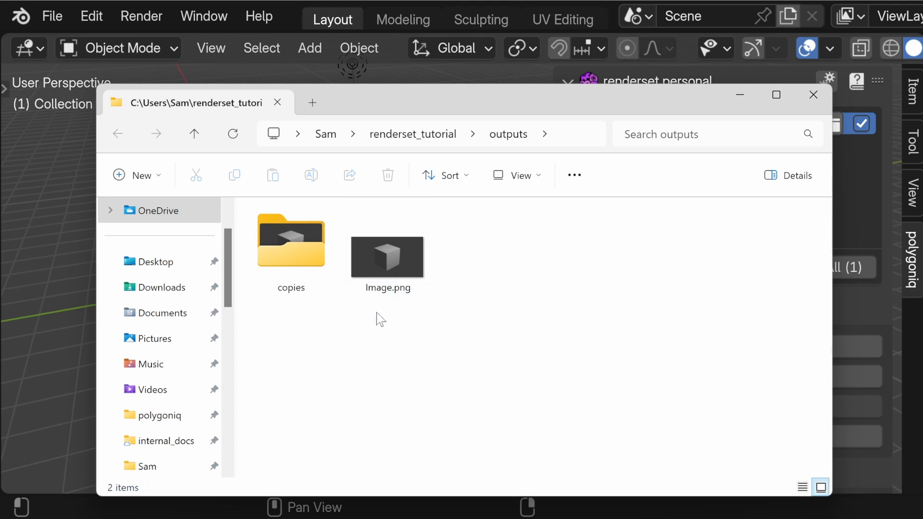
double_click(296, 270)
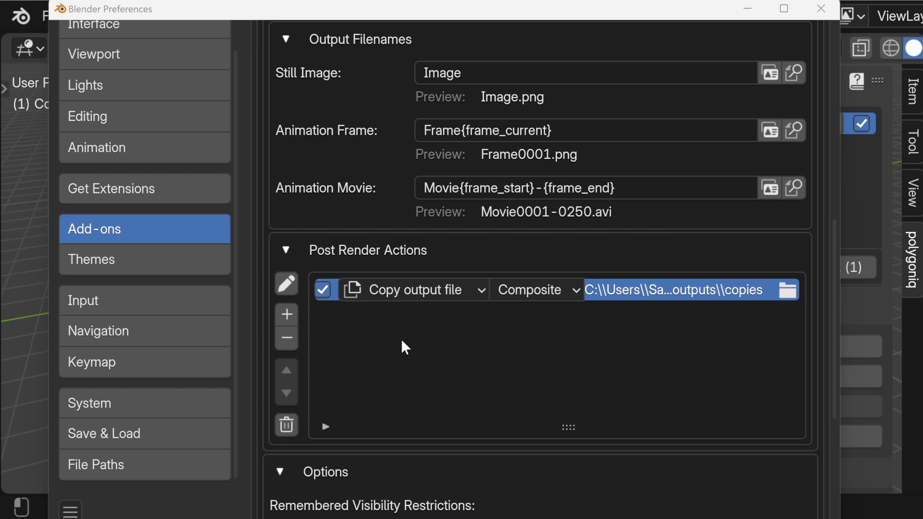
- Add a second post render action of type Delete output folder in the renderset preferences
left_click(287, 314)
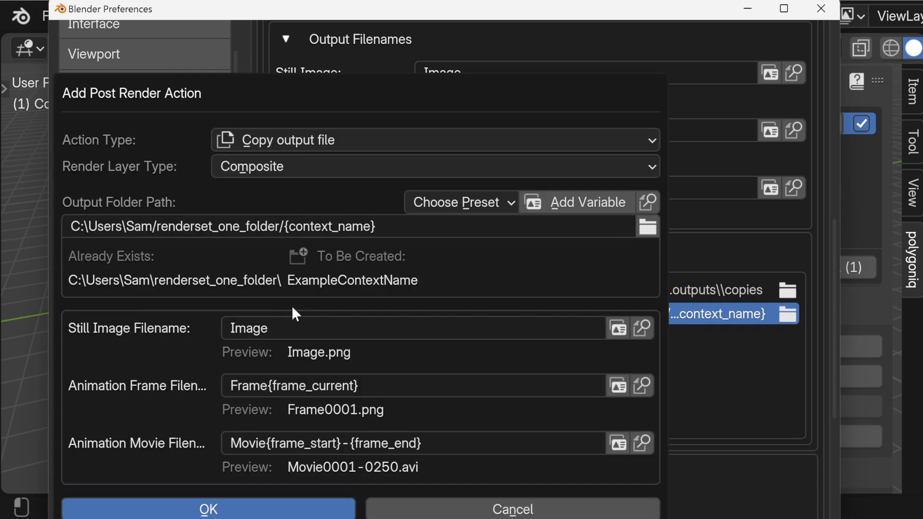
left_click(302, 143)
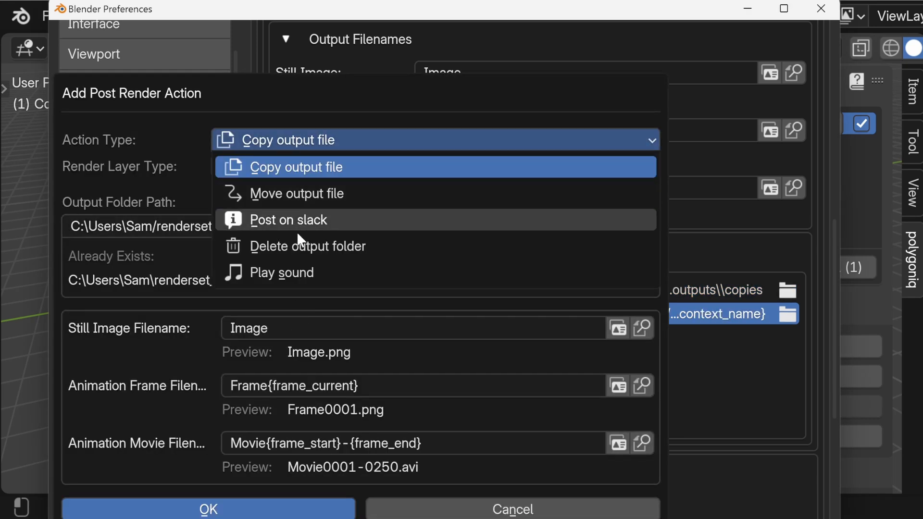
left_click(298, 246)
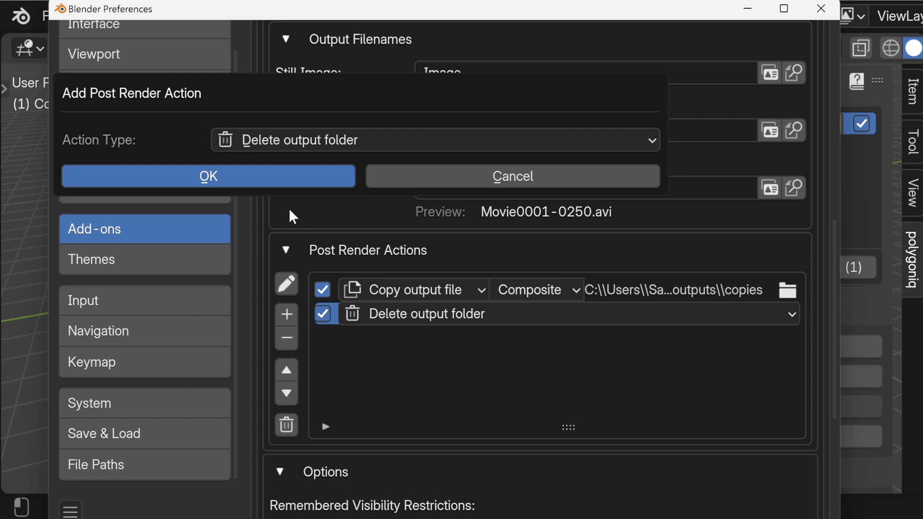
left_click(285, 173)
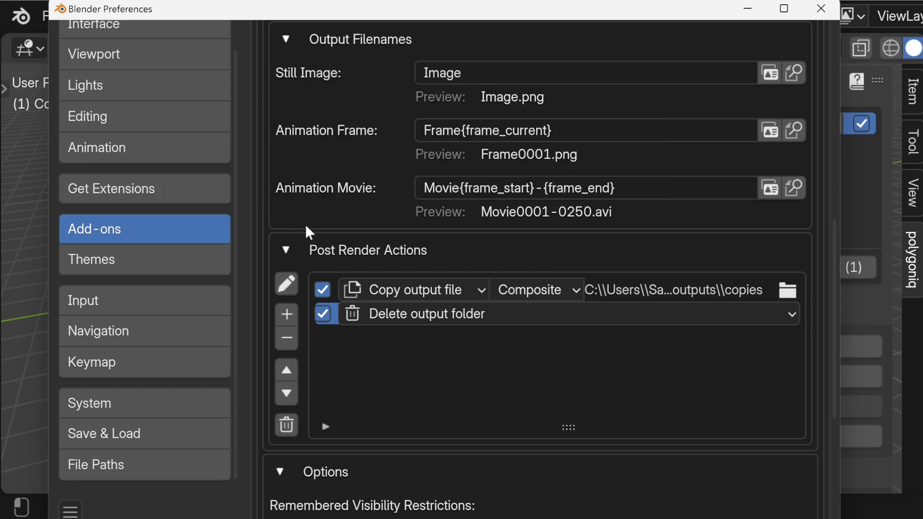
- Extend the main render output folder path with a tmp subfolder so that it ends in renderset_tutorial\\outputs\\tmp
scroll(305, 224, "up", 5)
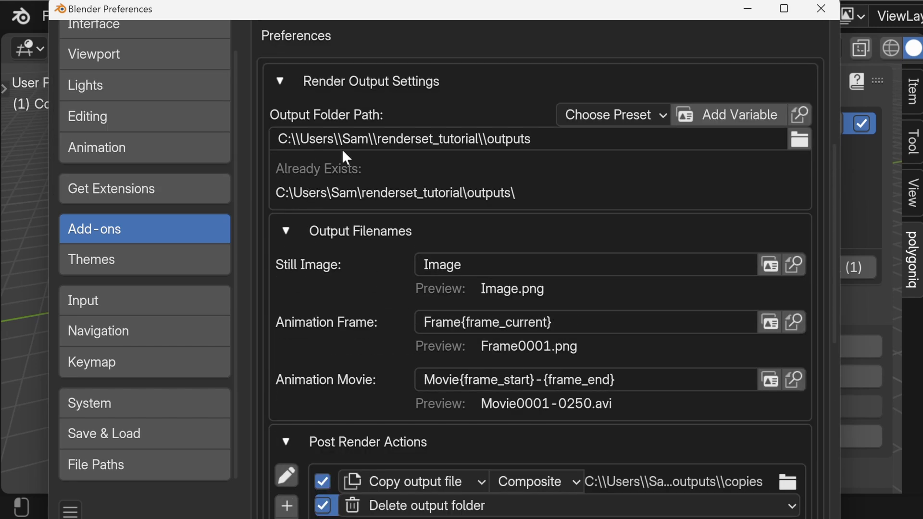
scroll(535, 188, "down", 4)
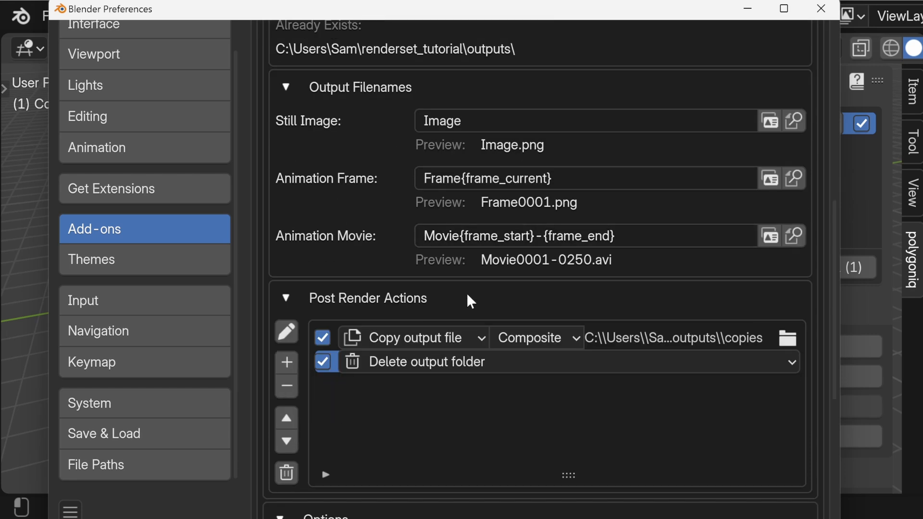
scroll(509, 346, "up", 5)
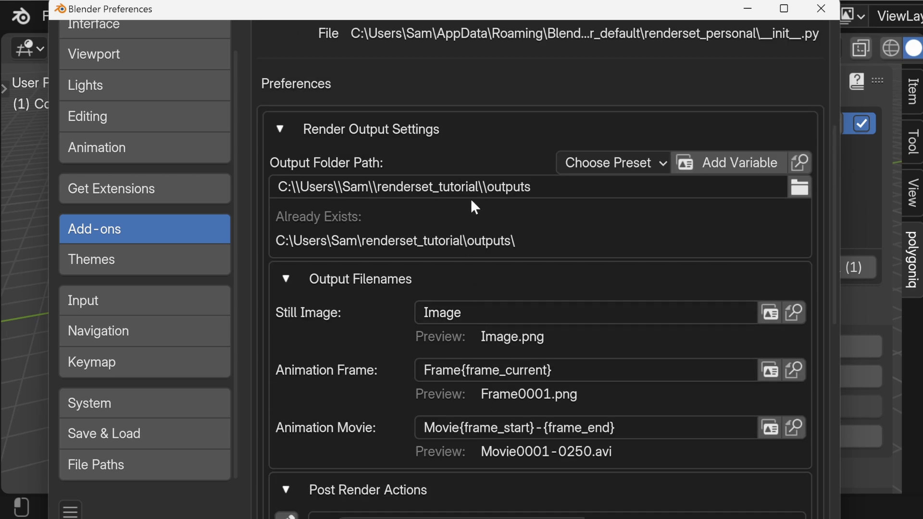
left_click(548, 187)
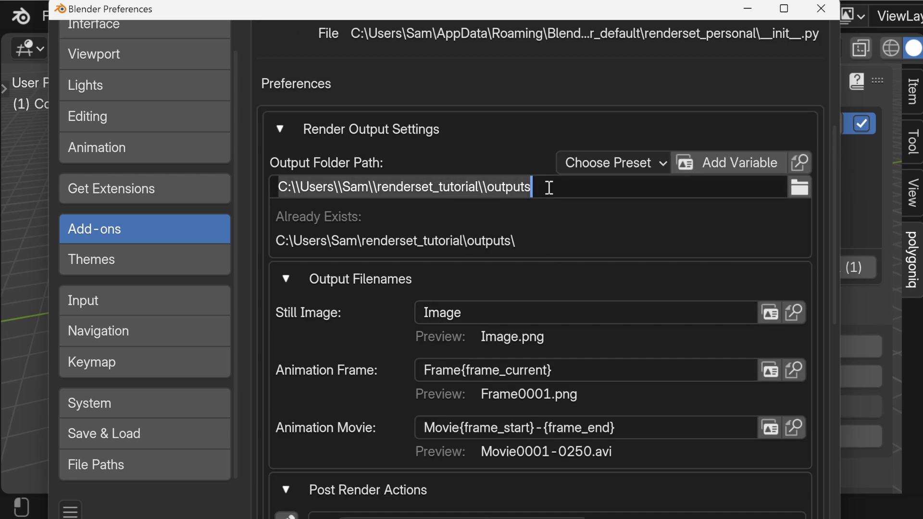
key("End")
type("\\\\tmp")
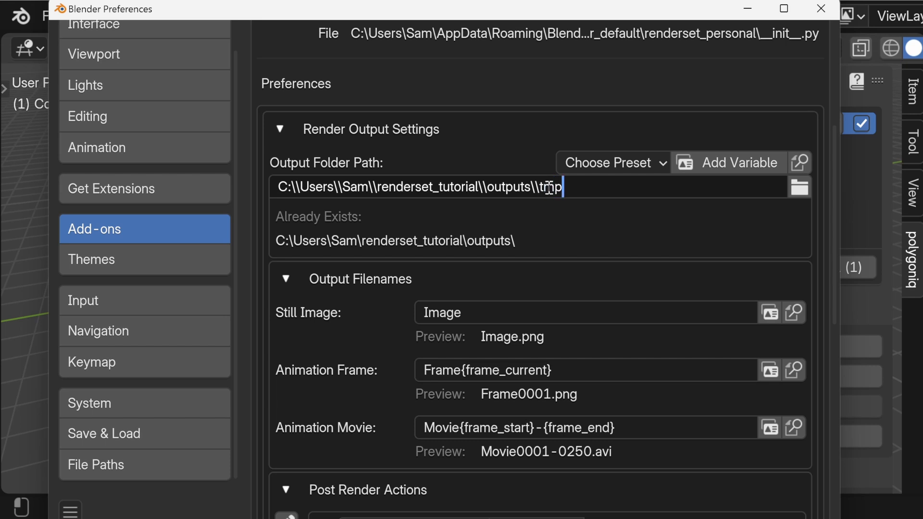
key("Return")
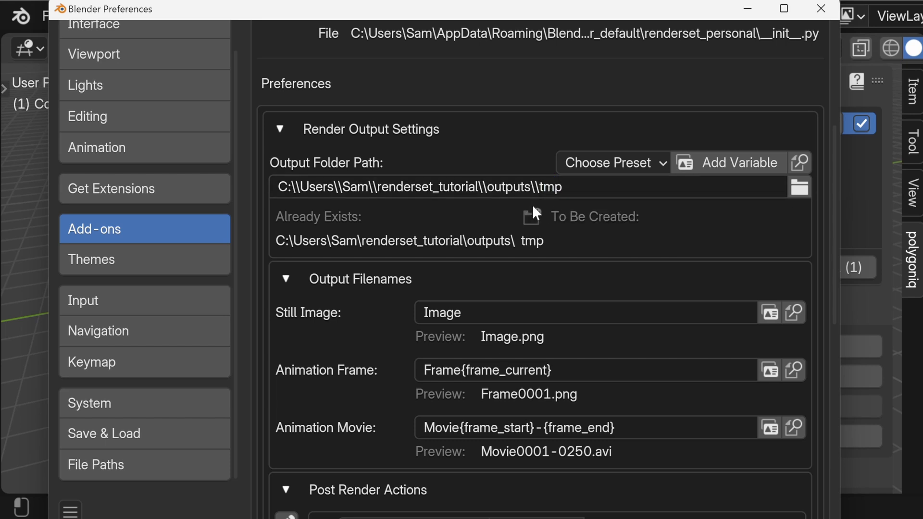
- Add a third post render action and set its action type to Play sound
scroll(530, 209, "down", 5)
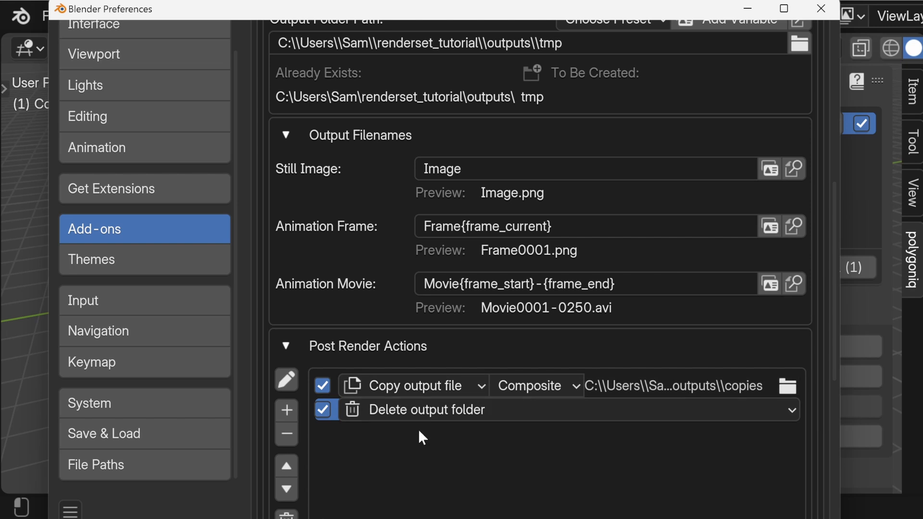
scroll(308, 422, "down", 3)
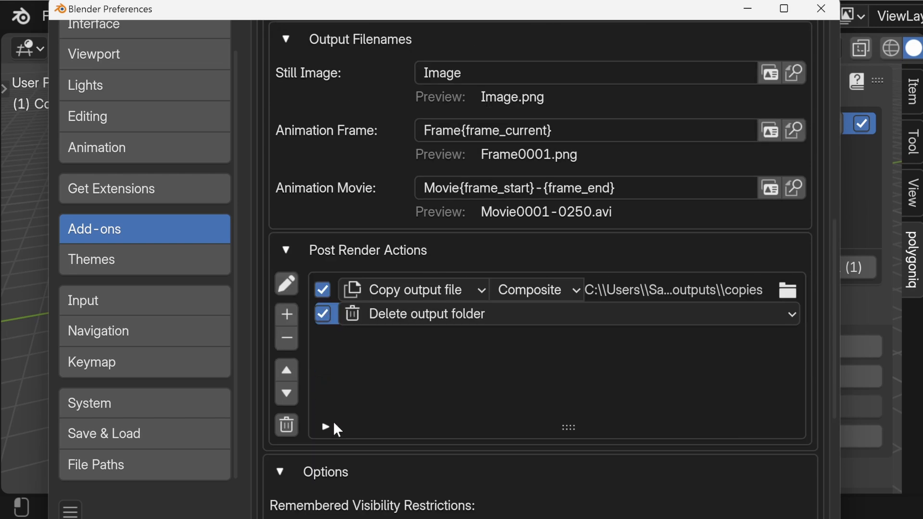
left_click(287, 316)
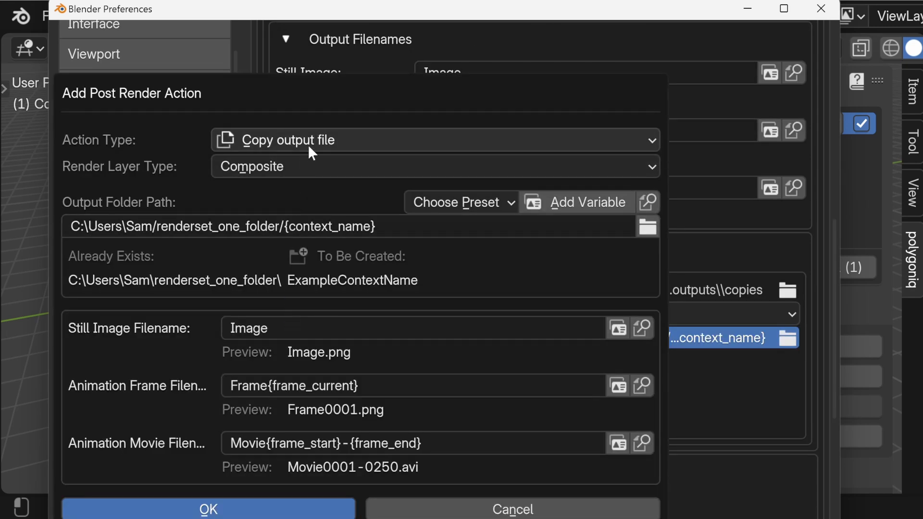
left_click(340, 138)
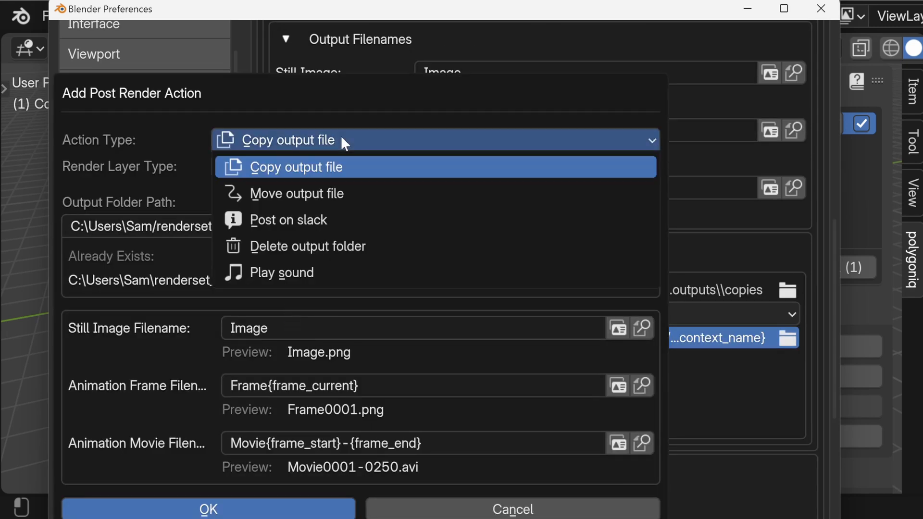
left_click(302, 270)
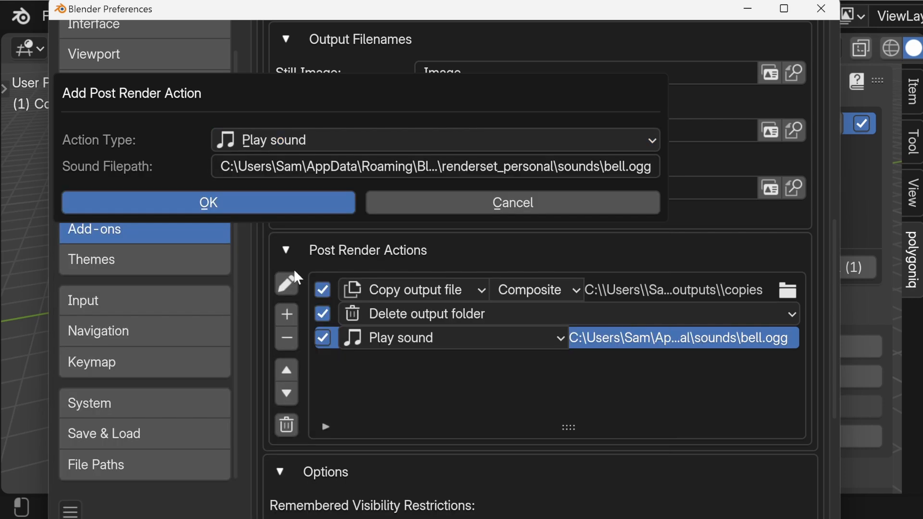
- Set the sound filepath to bell.ogg in the user's renderset_tutorial folder, confirm the action and close the preferences
left_click(319, 170)
key("ctrl+a")
type("C:\\\\Users\\\\Sam\\\\renderset_tutorial\\\\bell.ogg")
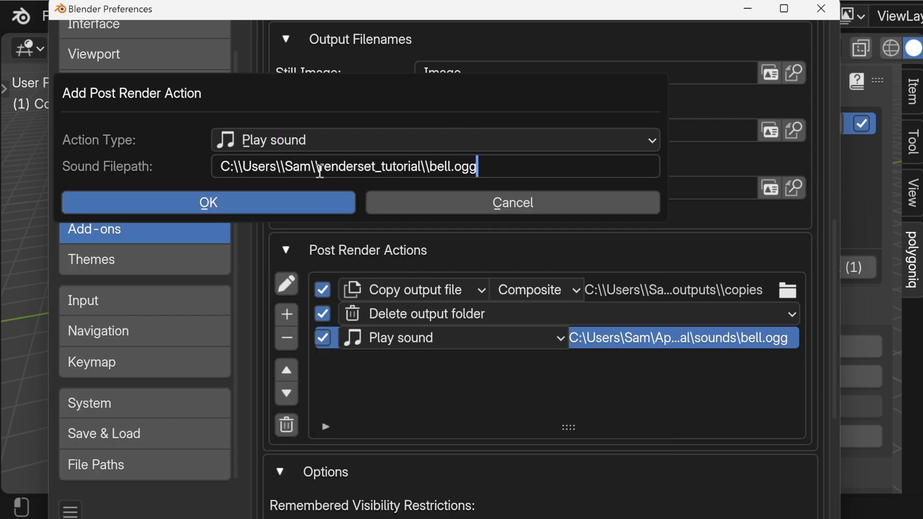
key("Return")
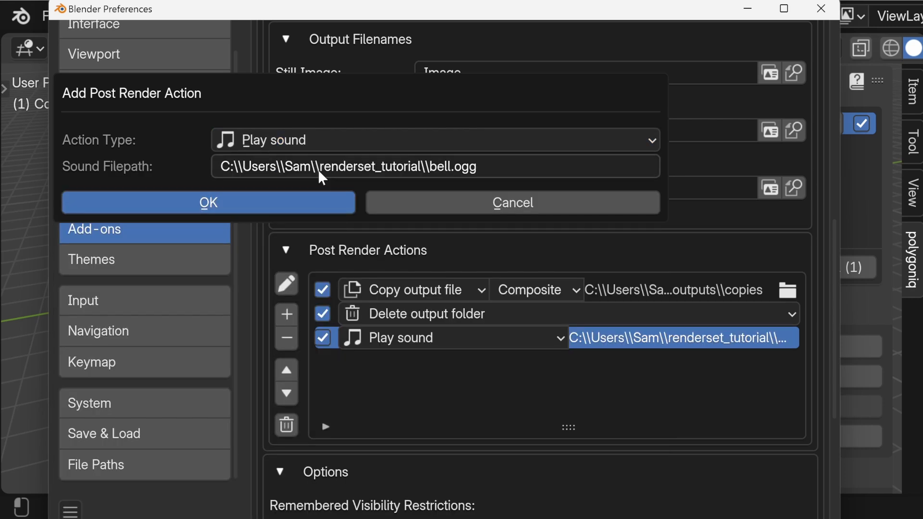
left_click(308, 202)
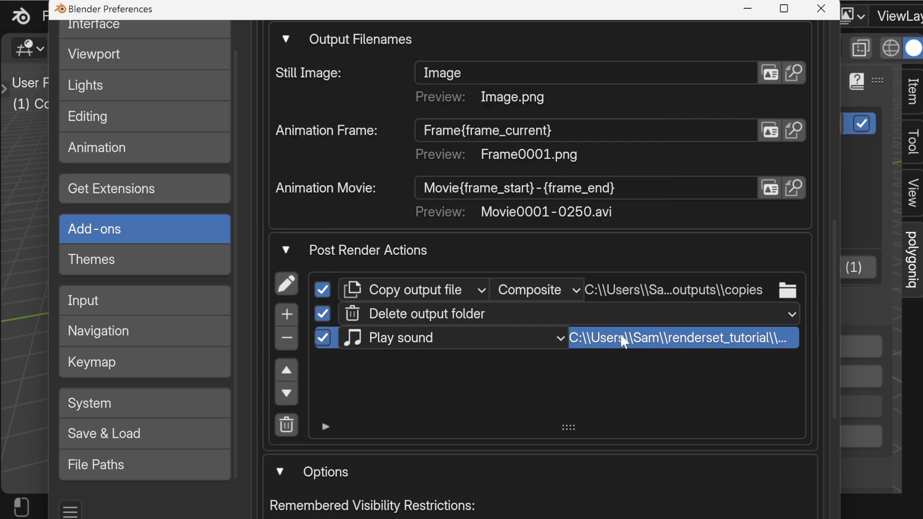
scroll(610, 274, "up", 5)
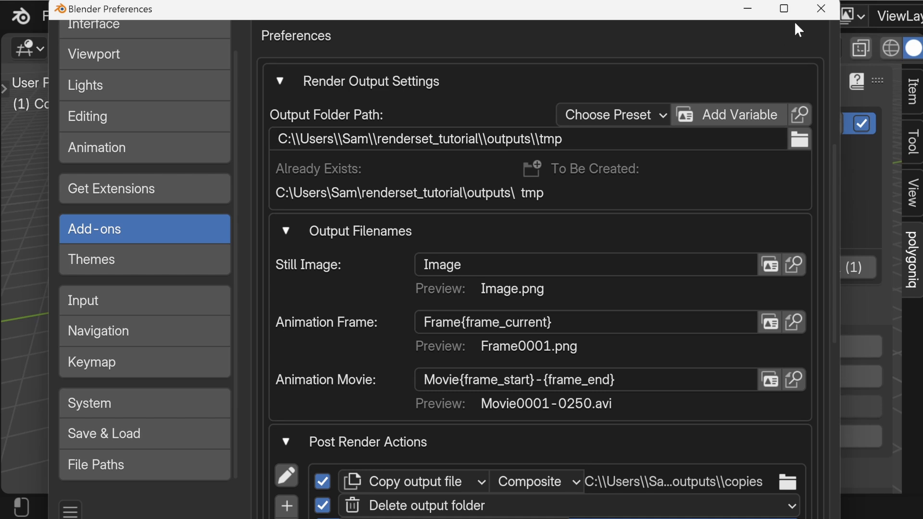
left_click(821, 9)
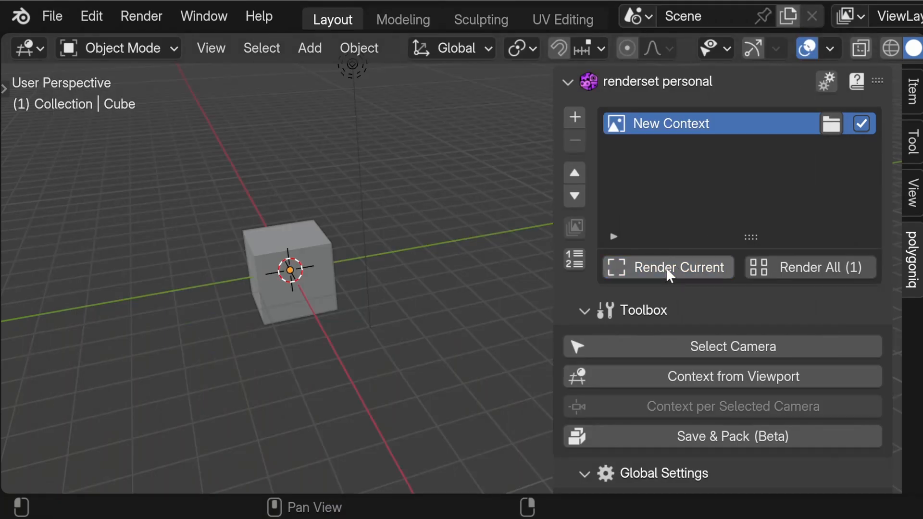
- Render the current context, close the render result, and check the copies folder inside the context's output folder for the copied image
left_click(667, 270)
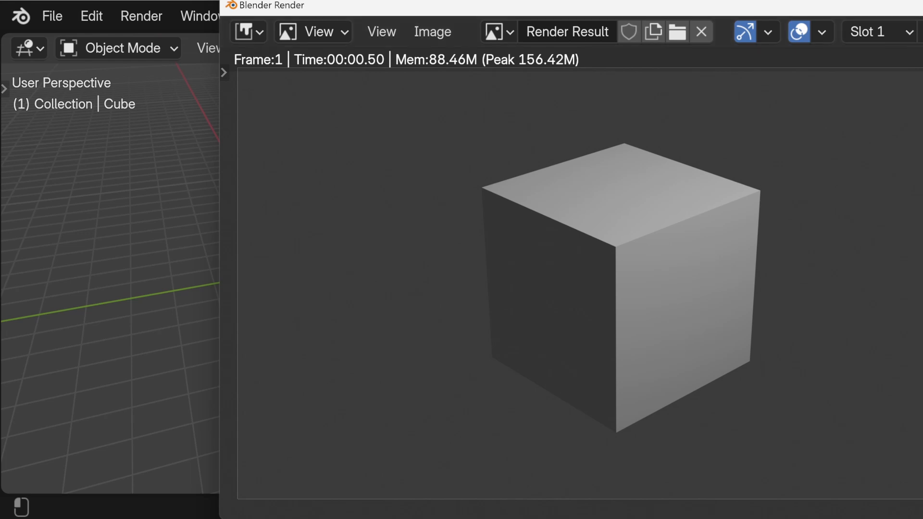
key("Escape")
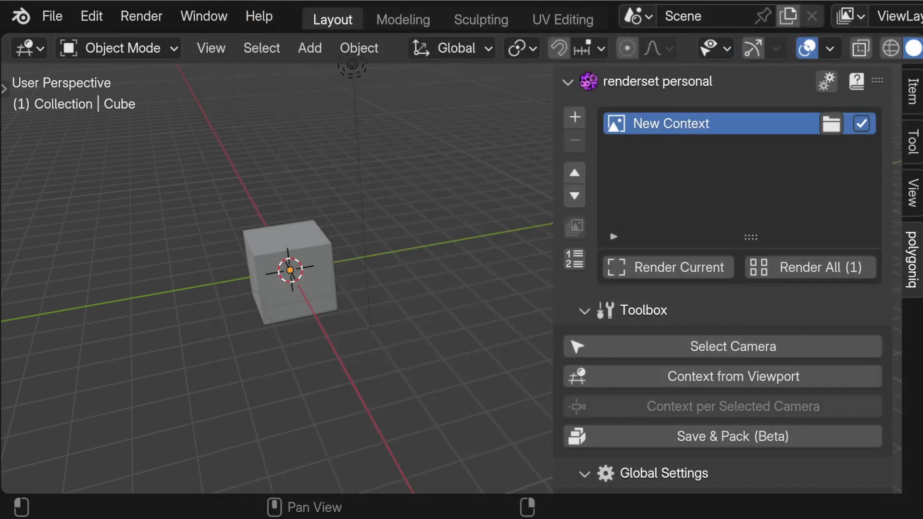
left_click(832, 124)
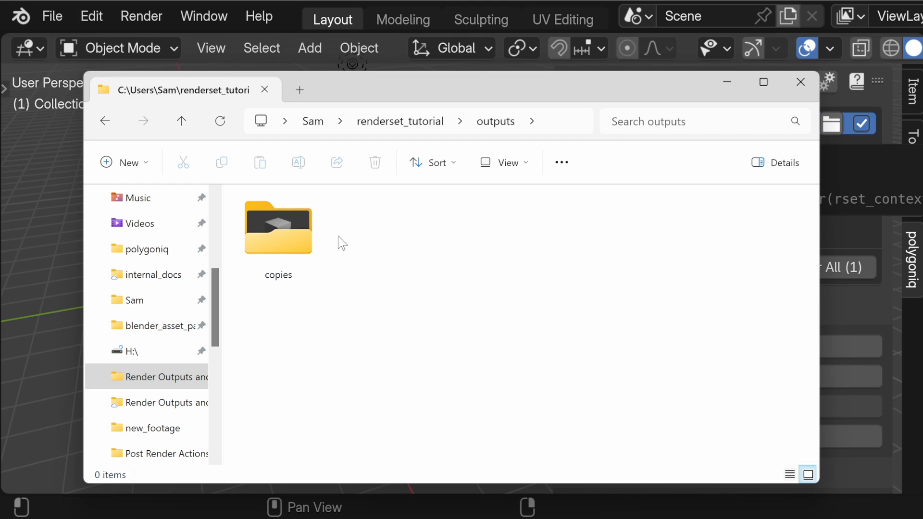
double_click(286, 239)
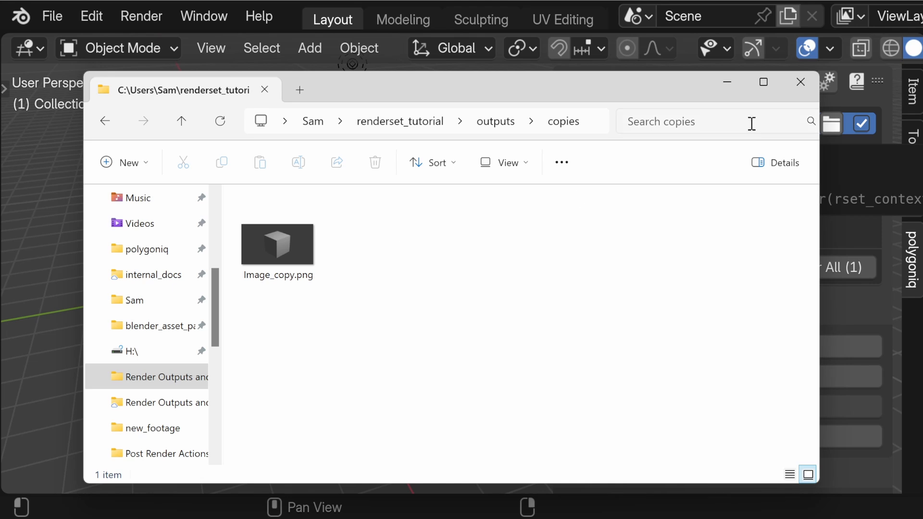
left_click(801, 81)
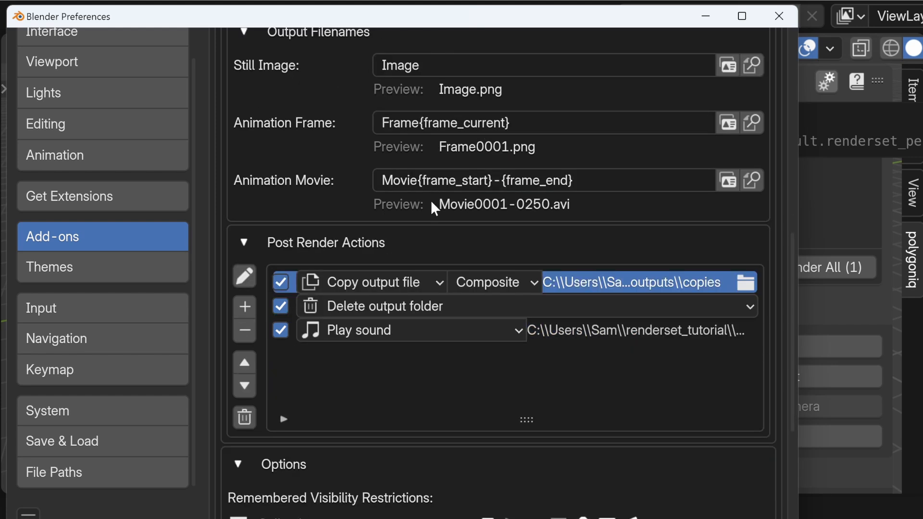
- Review the settings of the Copy output file post render action, dismiss its edit dialog and close the preferences
left_click(251, 278)
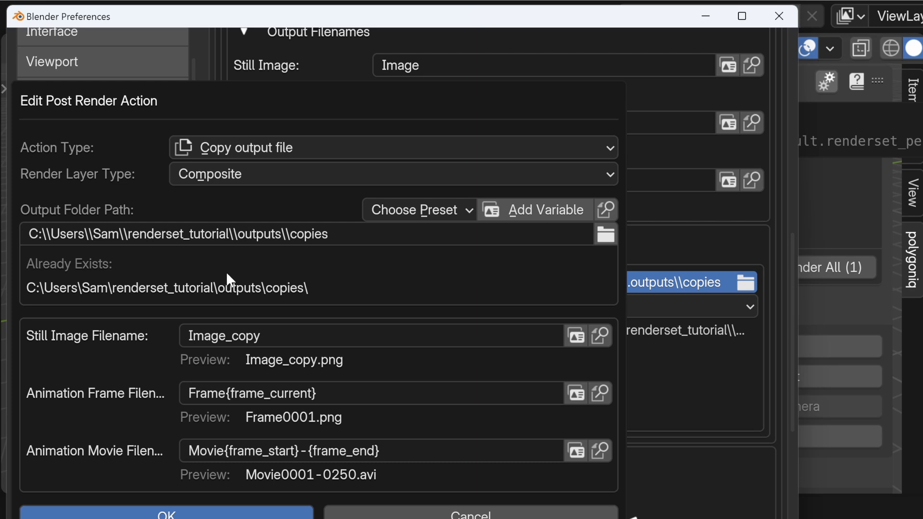
left_click_drag(217, 103, 228, 63)
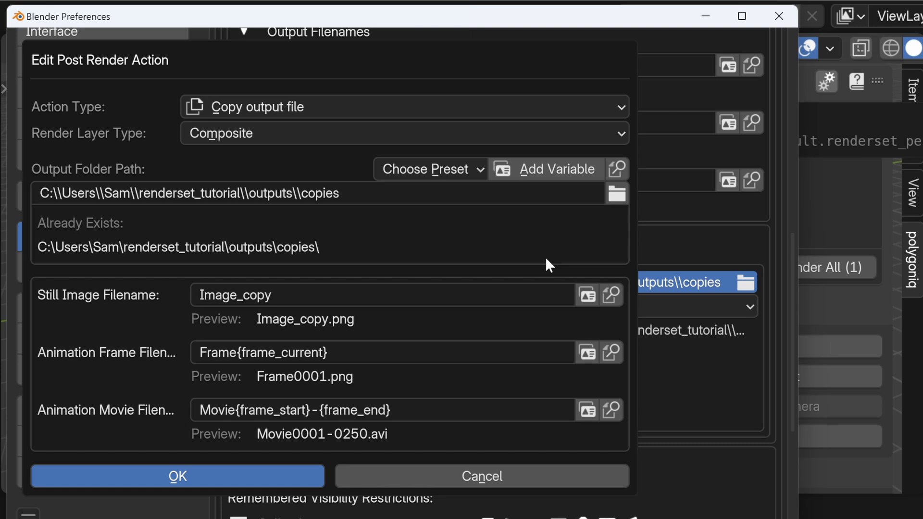
left_click(680, 411)
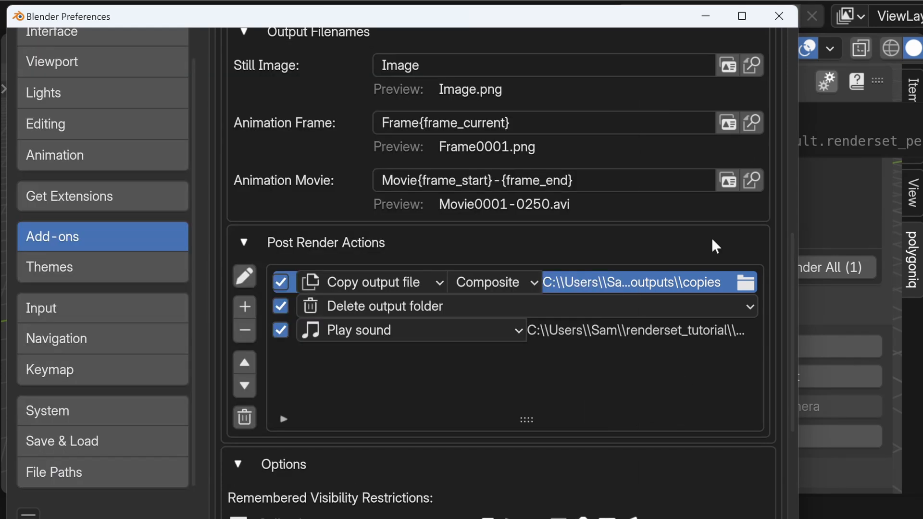
left_click(762, 16)
- Open another recent Blender file, examine the post render actions in its renderset preferences, and close the preferences
left_click(51, 19)
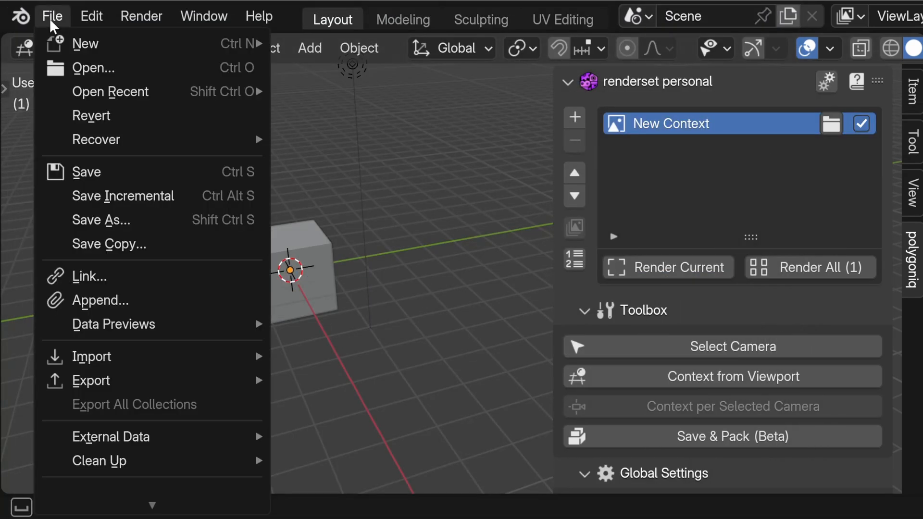
mouse_move(98, 94)
left_click(330, 121)
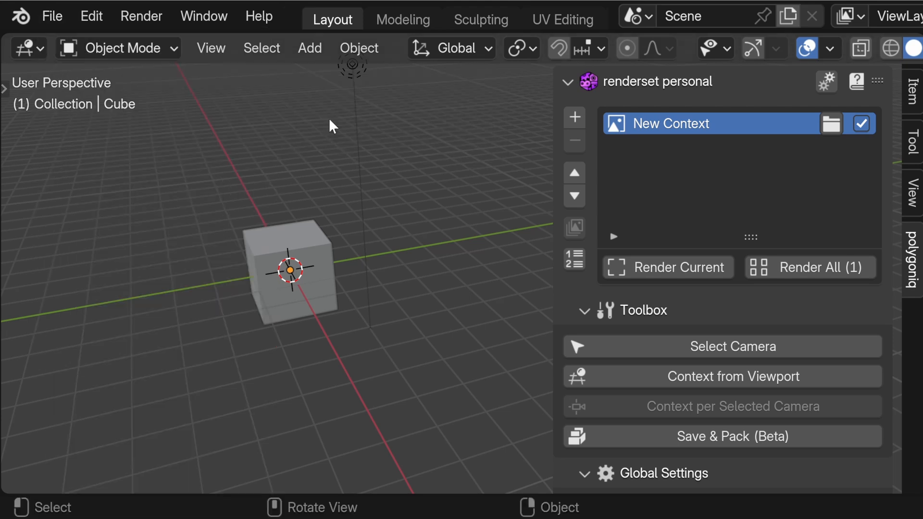
left_click(827, 81)
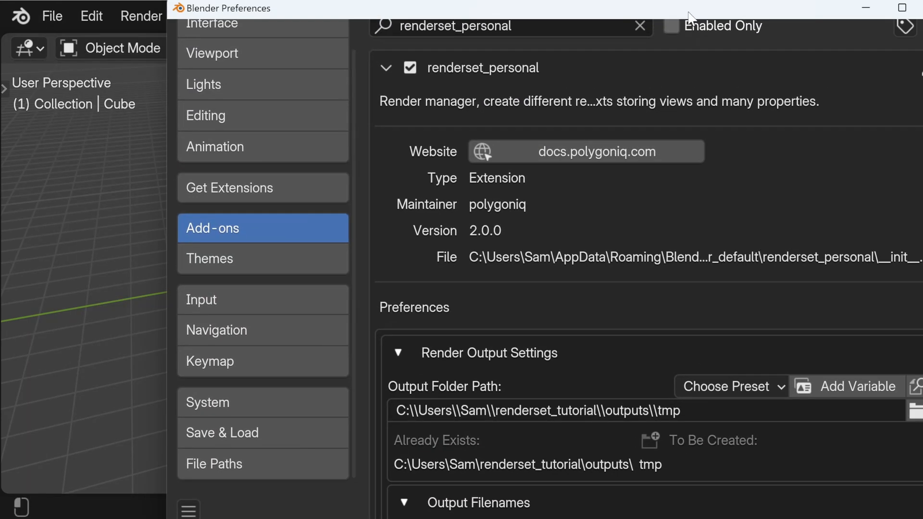
left_click_drag(689, 16, 540, 25)
scroll(456, 247, "down", 10)
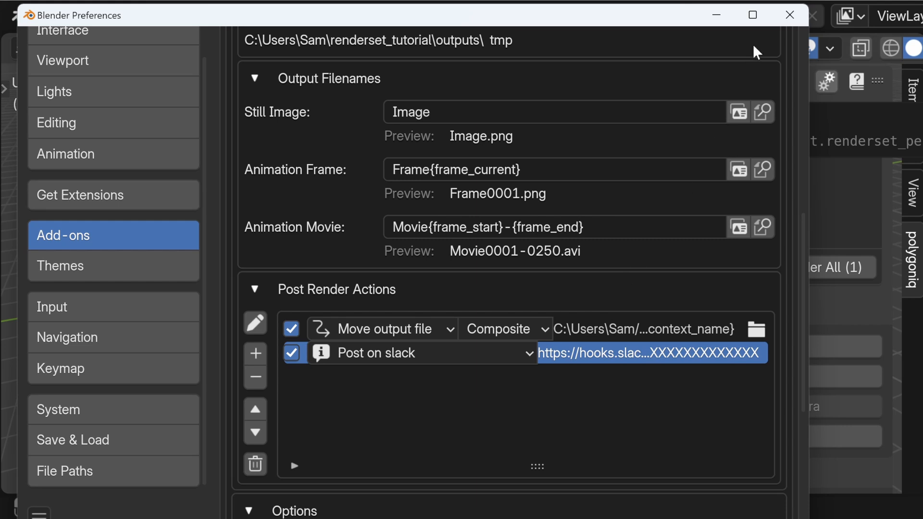
left_click(790, 14)
- Return to the recent file with the copy, delete and sound actions and examine its Post Render Actions list in the renderset preferences
left_click(52, 16)
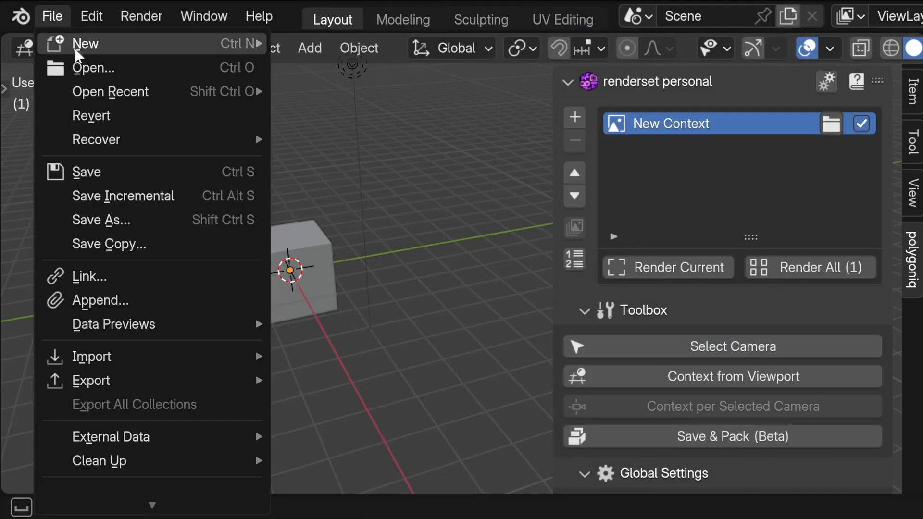
mouse_move(120, 93)
left_click(314, 111)
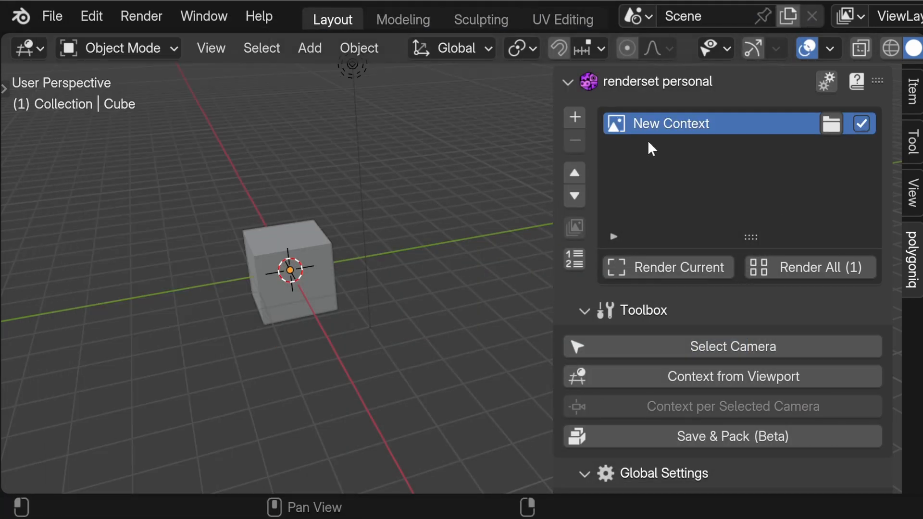
left_click(828, 81)
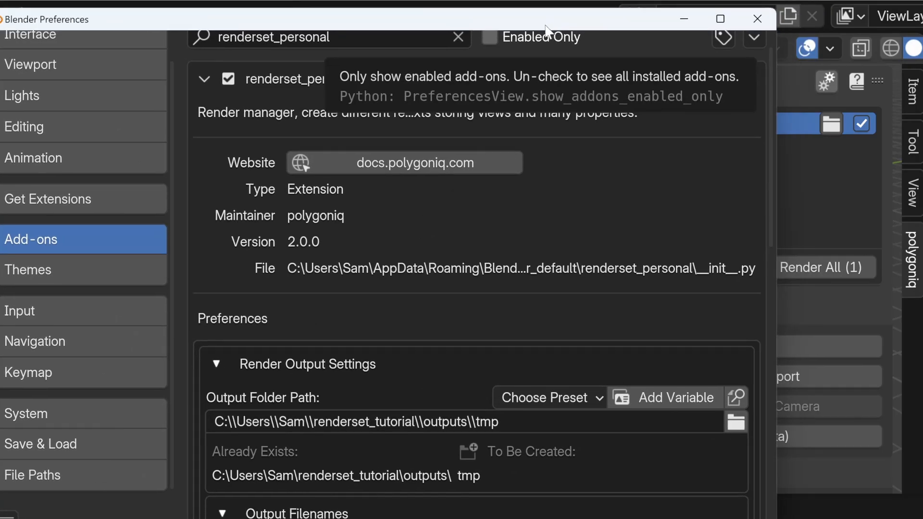
scroll(404, 256, "down", 10)
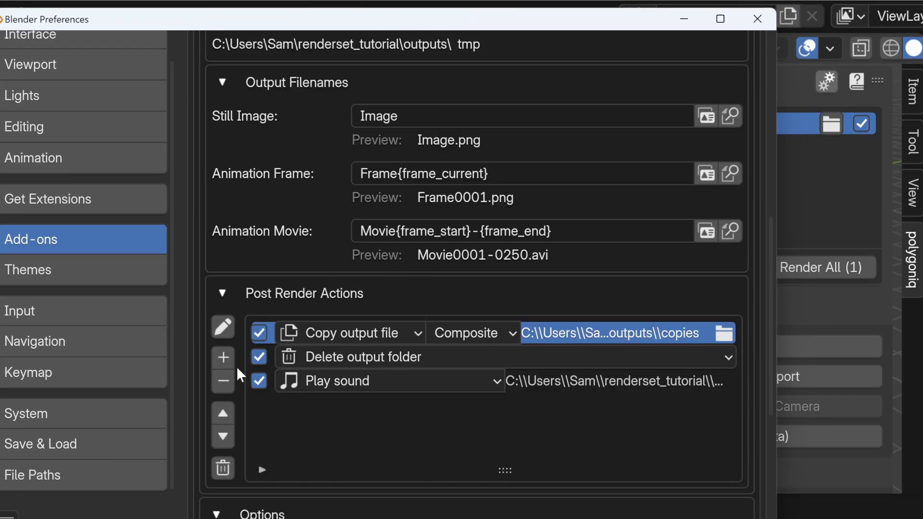